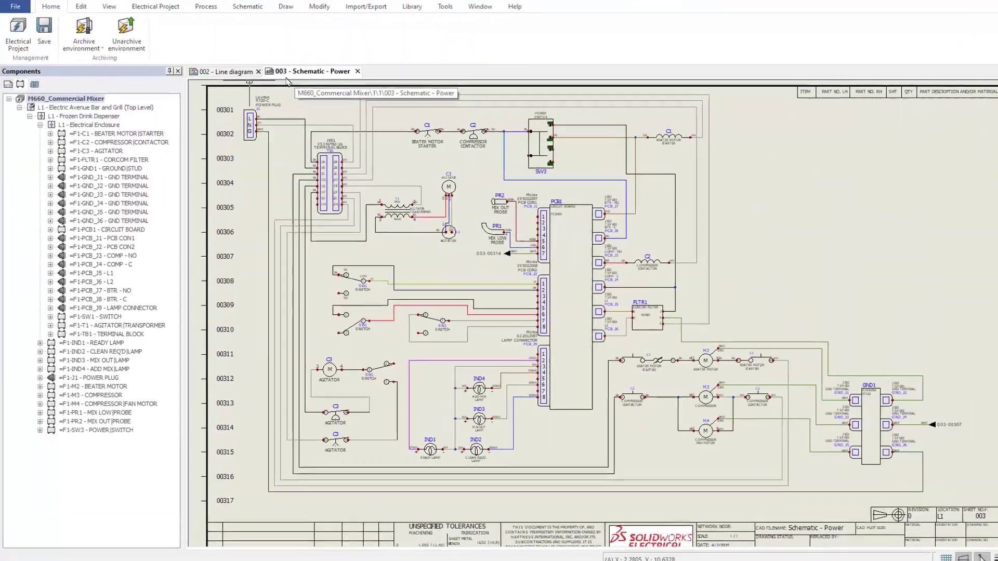
Delete the old M2 beater motor and C1 starter, including all their symbols
click(122, 388)
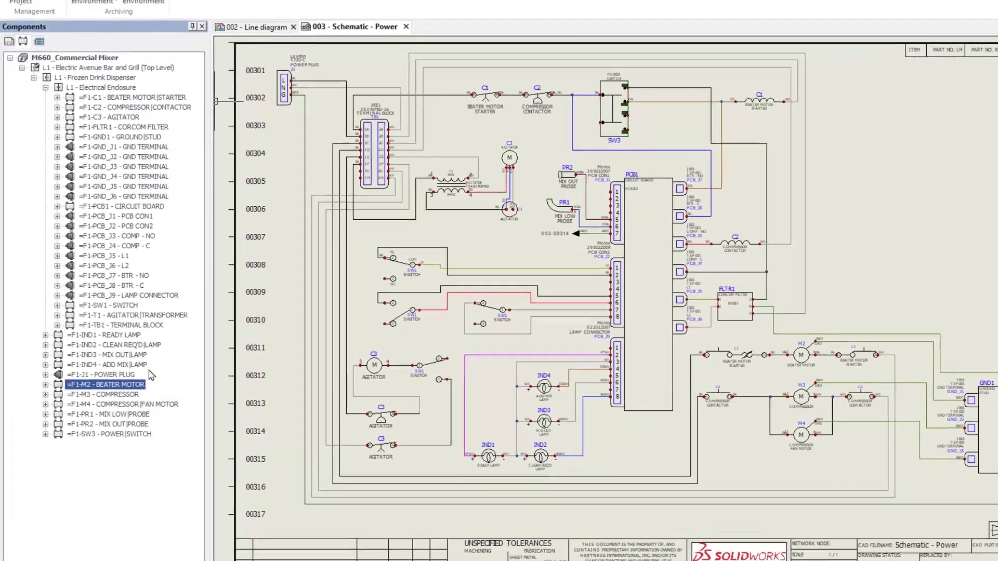
ctrl+click(175, 109)
right_click(189, 89)
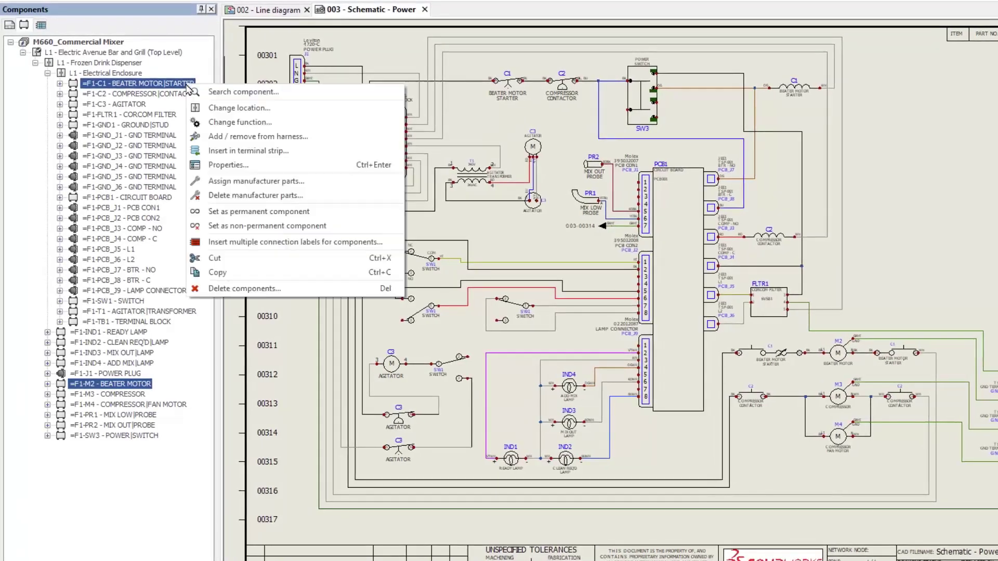
click(244, 289)
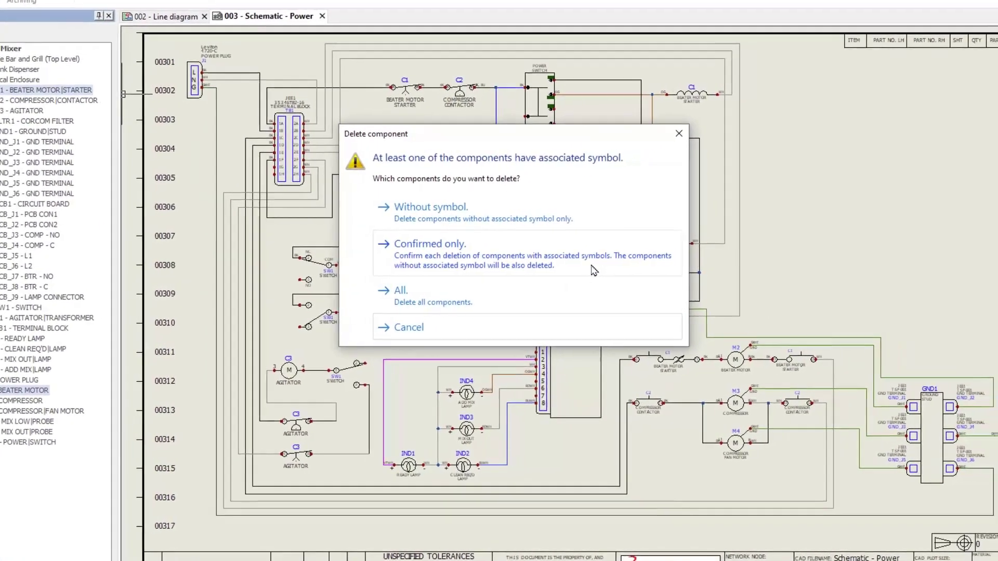
click(631, 267)
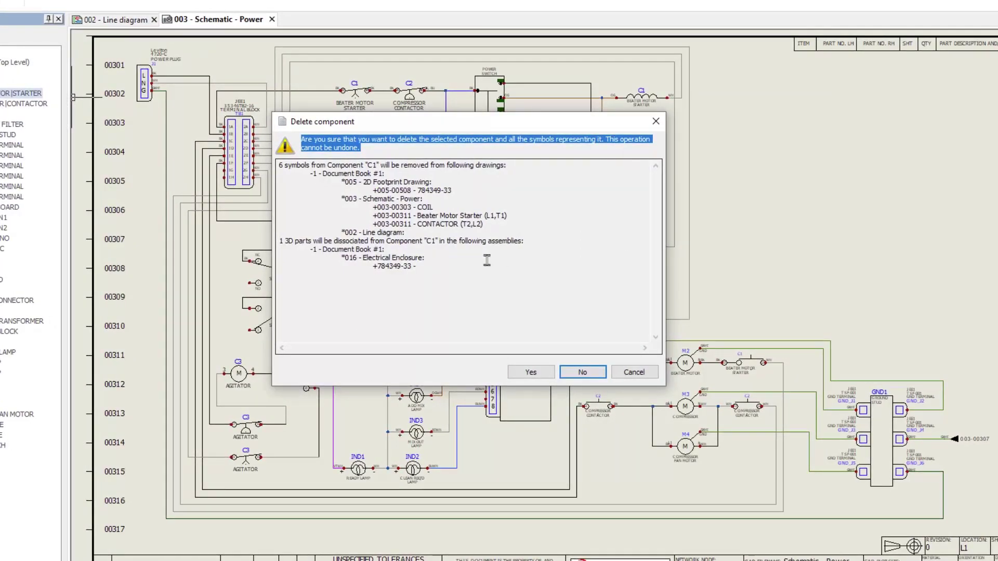
click(537, 372)
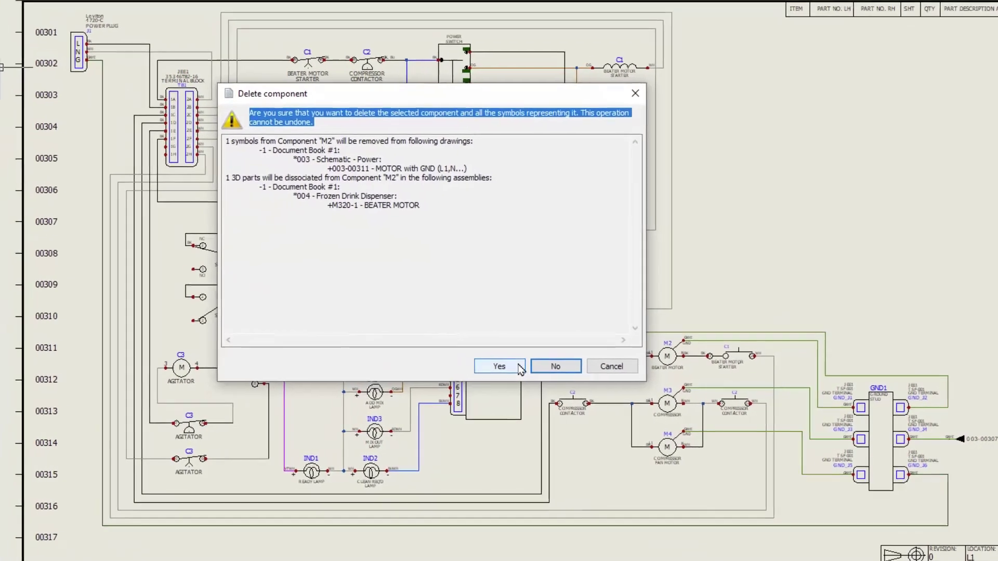
click(499, 366)
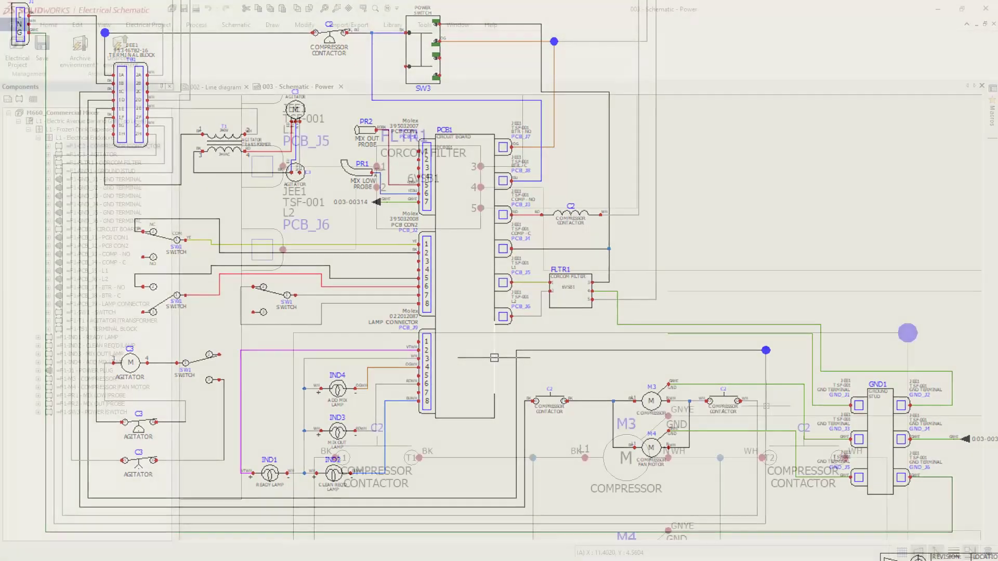
Place the Beater Motor Start macro circuit on the schematic sheet
click(993, 114)
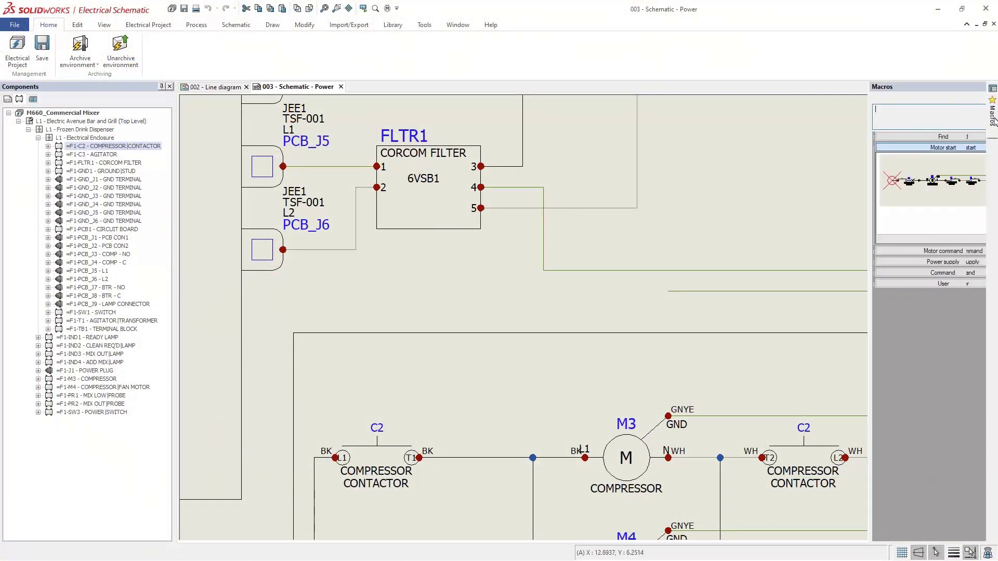
click(296, 338)
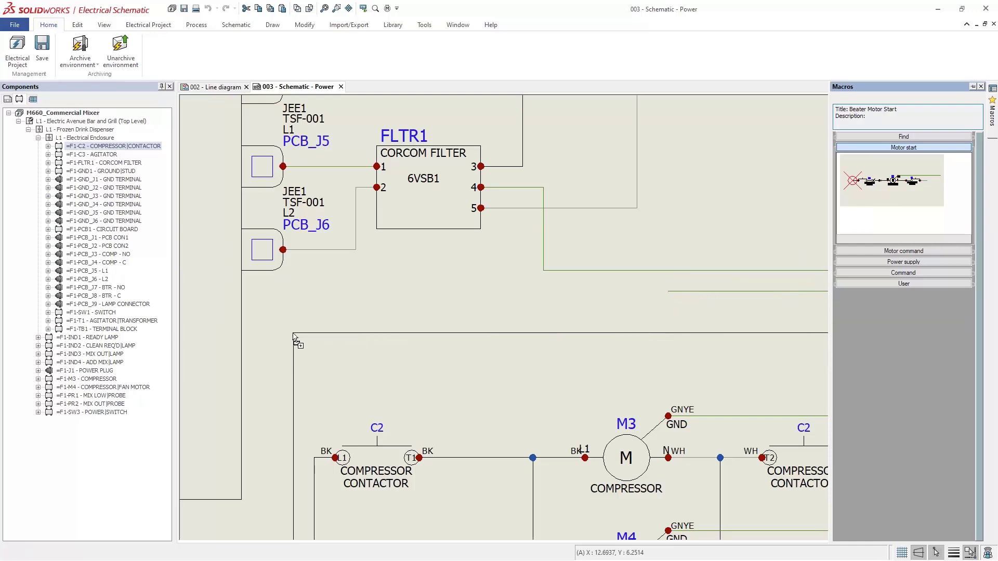
click(611, 420)
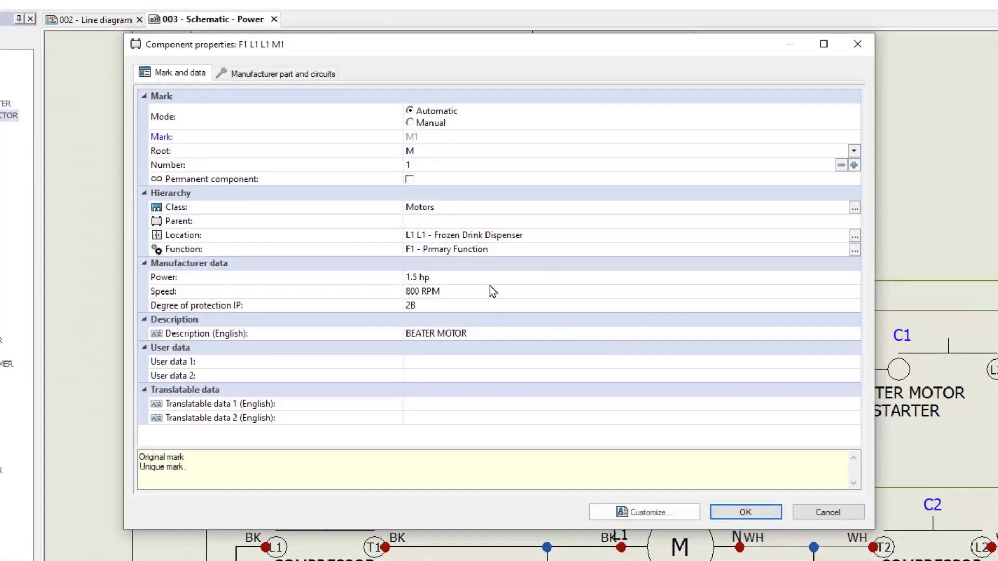
Open the new motor's M320-1 manufacturer part properties to check its weight
click(308, 74)
click(327, 196)
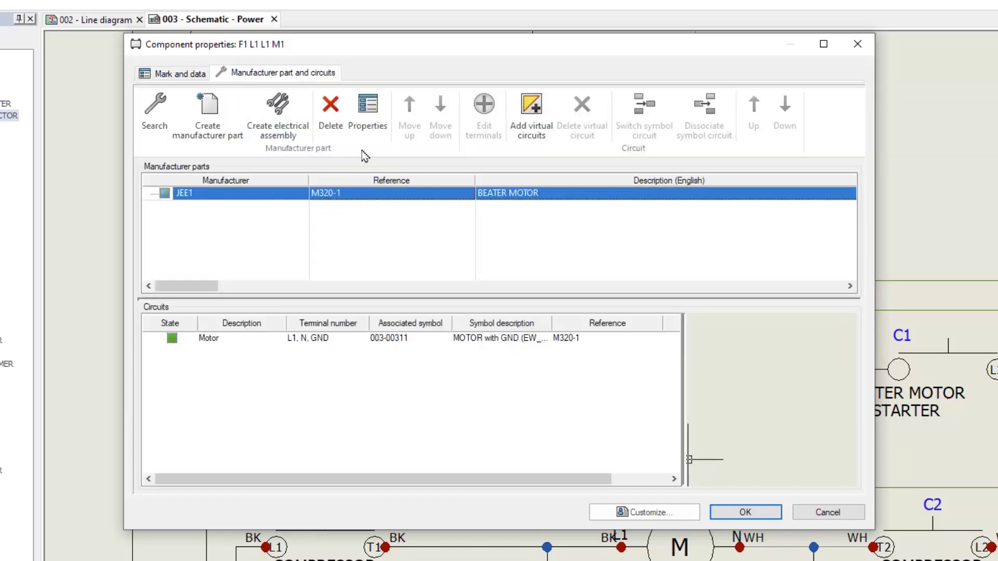
click(368, 112)
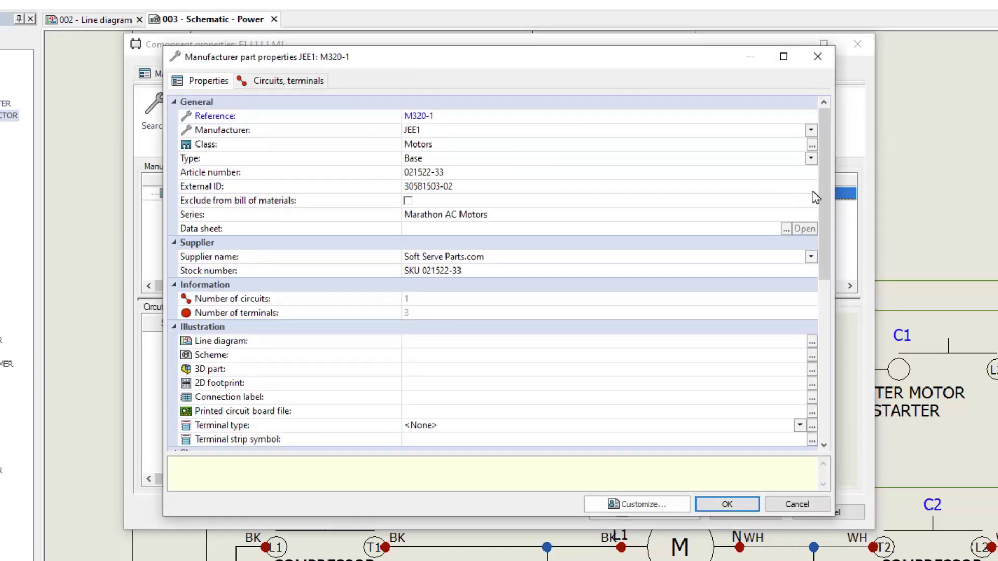
drag(822, 196, 821, 343)
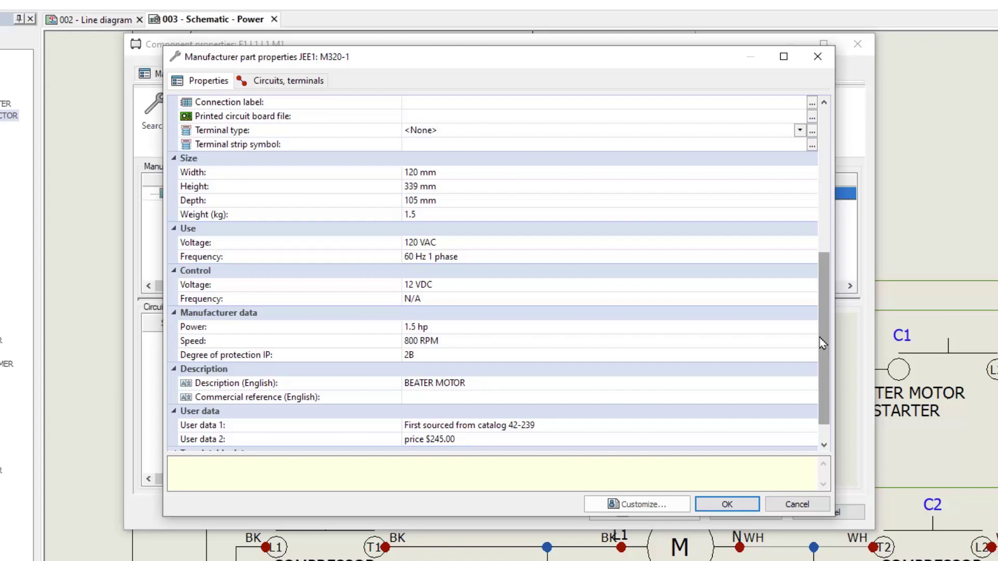
click(455, 213)
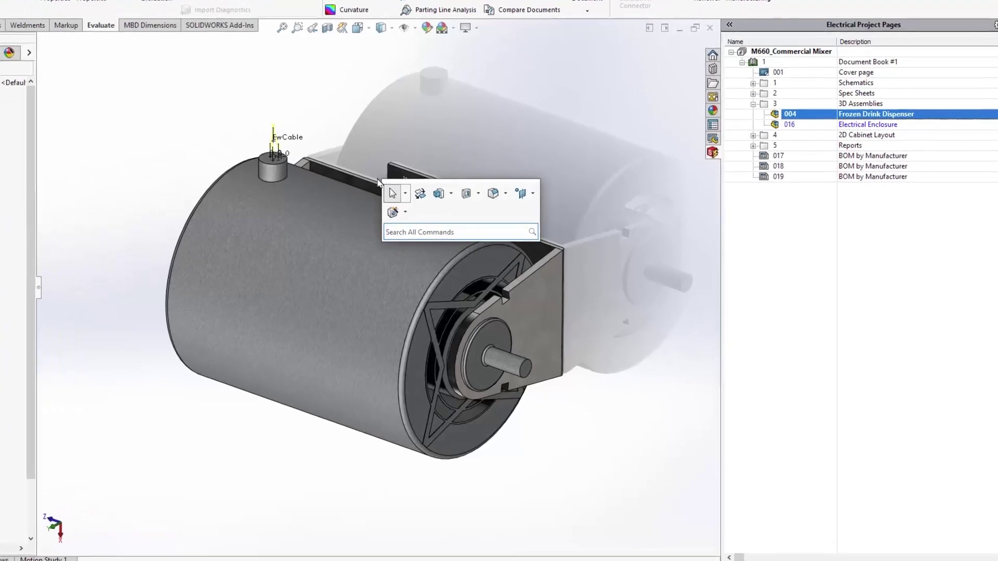
text(propert)
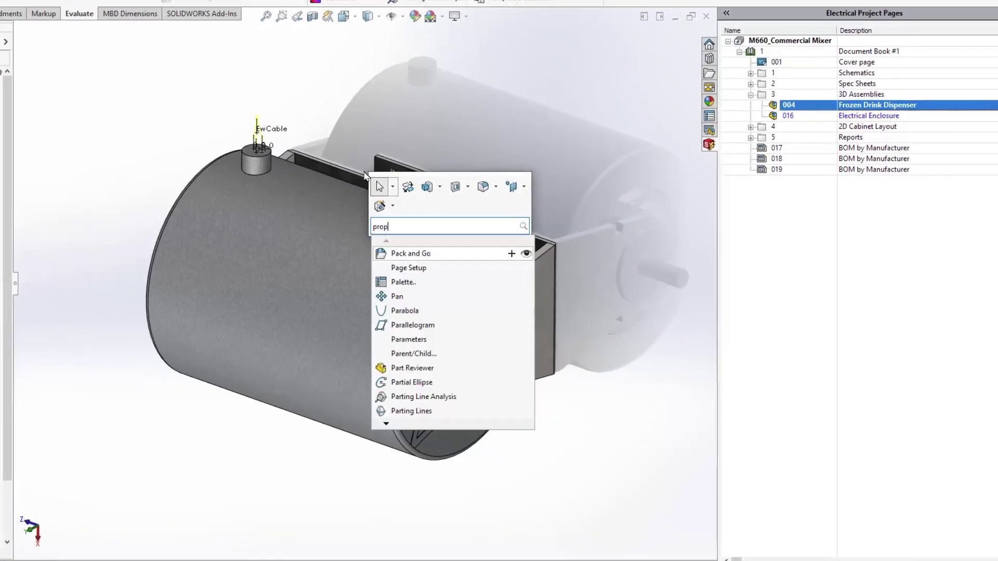
Open the motor part's Mass Properties and confirm the overridden 1.45 kg mass
click(406, 250)
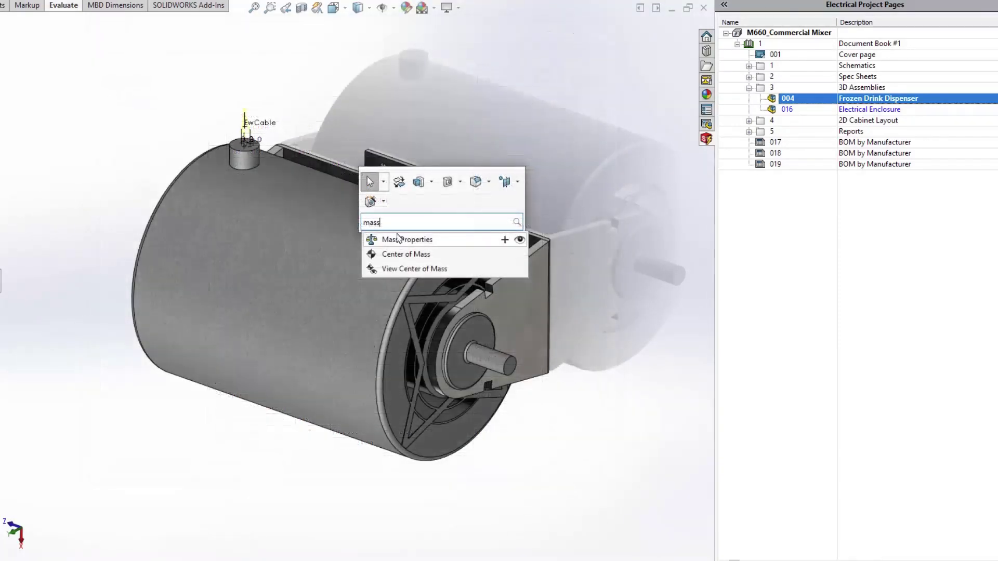
key(Return)
drag(592, 241, 741, 241)
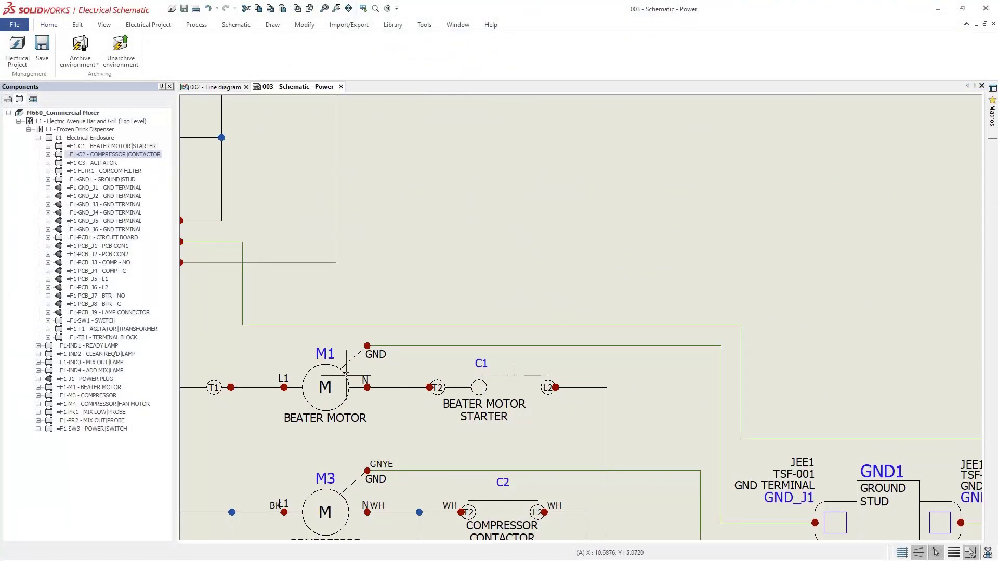
Place a dynamic connection label table for motor M1 beside its symbol
right_click(345, 375)
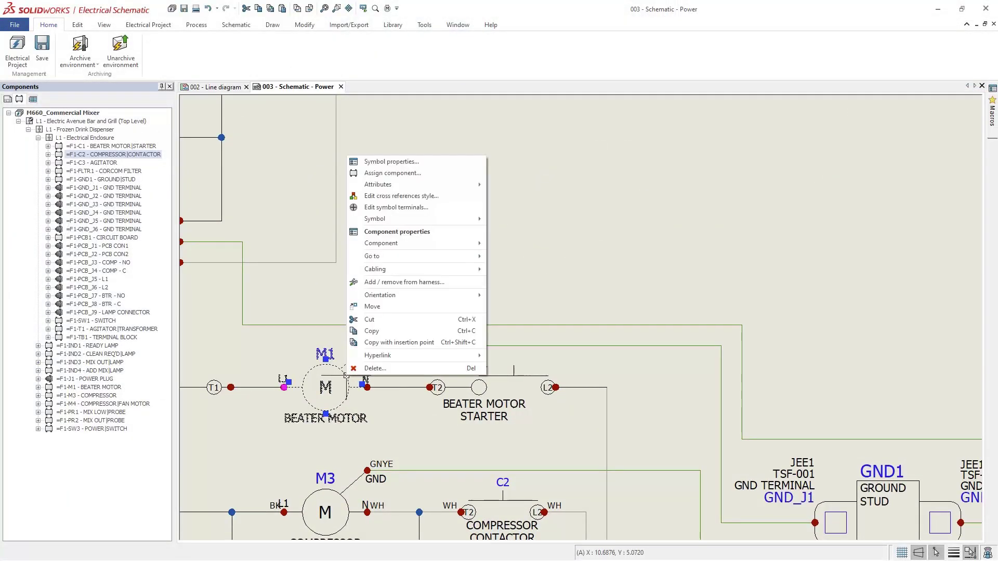
mouse_move(382, 244)
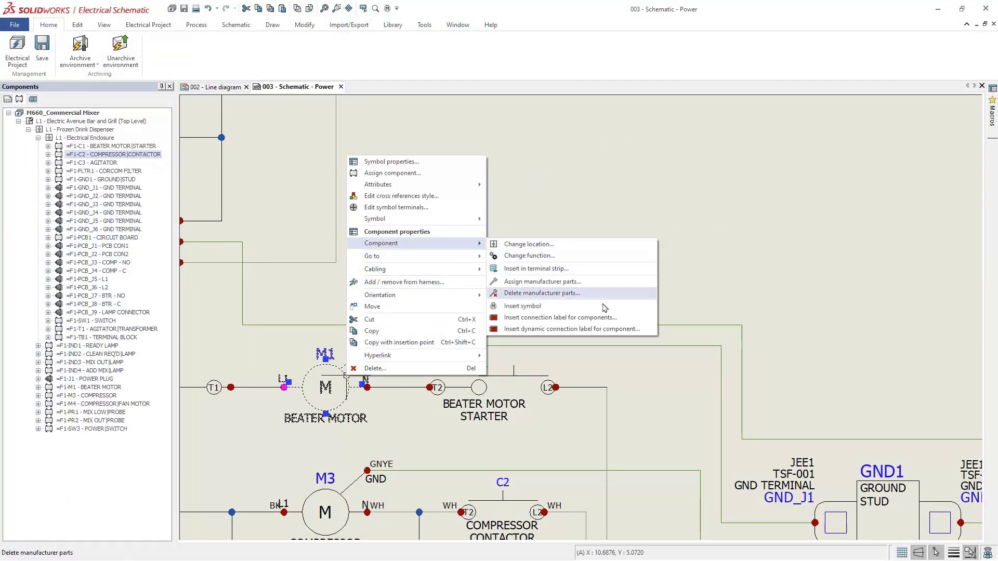
click(570, 329)
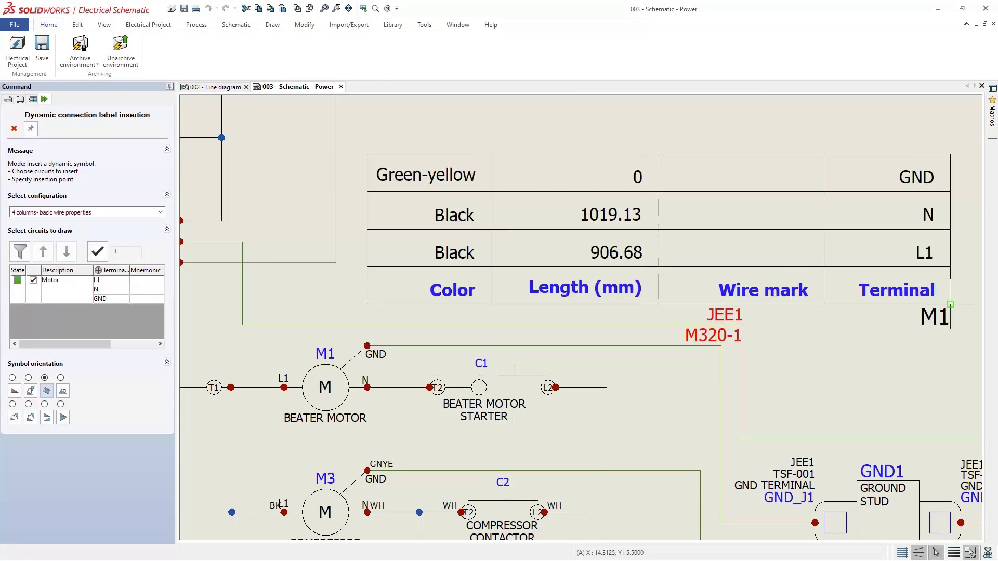
click(950, 304)
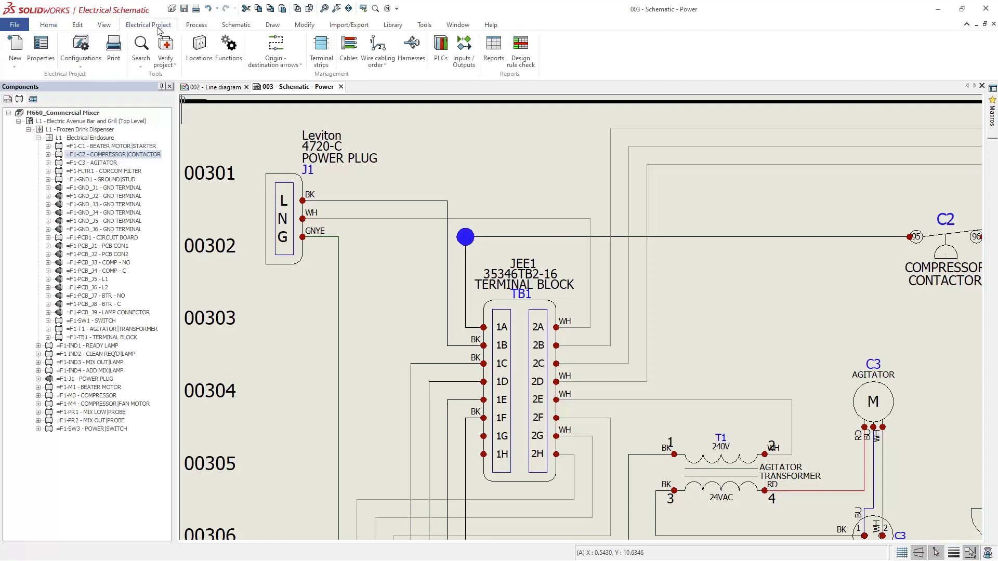
Enable open-ended wires in the project configuration and delete the Leviton 4720-C plug J1
click(95, 64)
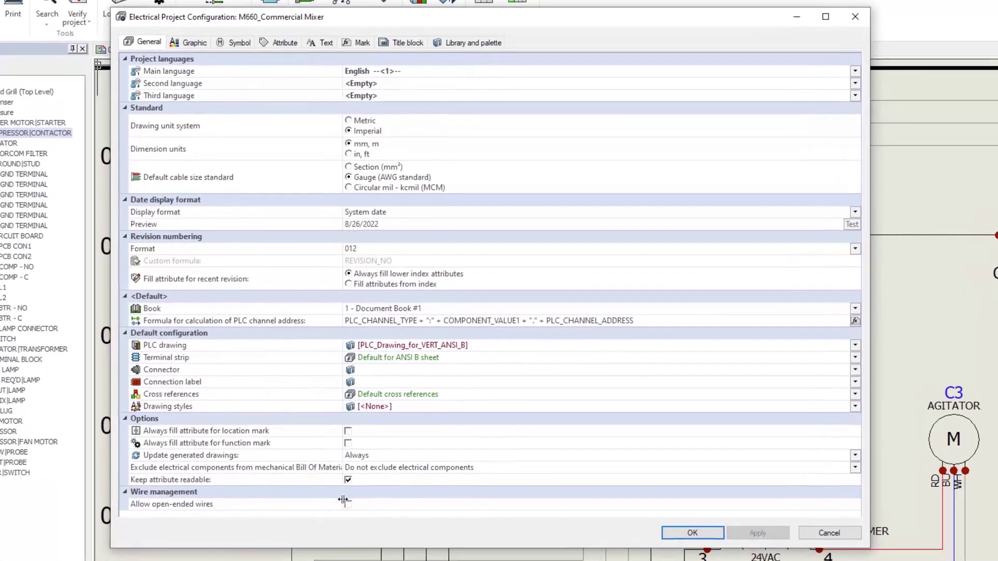
click(357, 492)
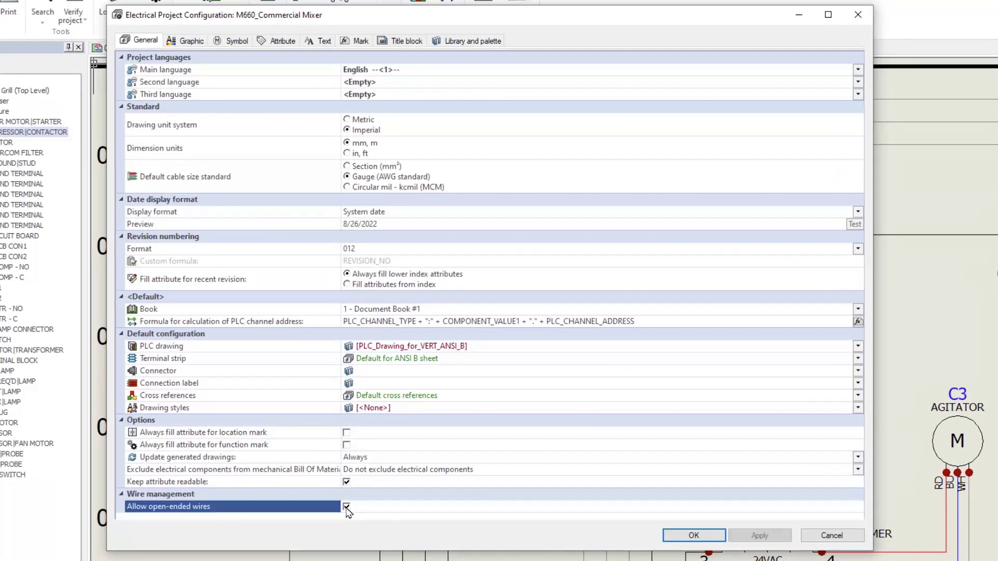
click(707, 540)
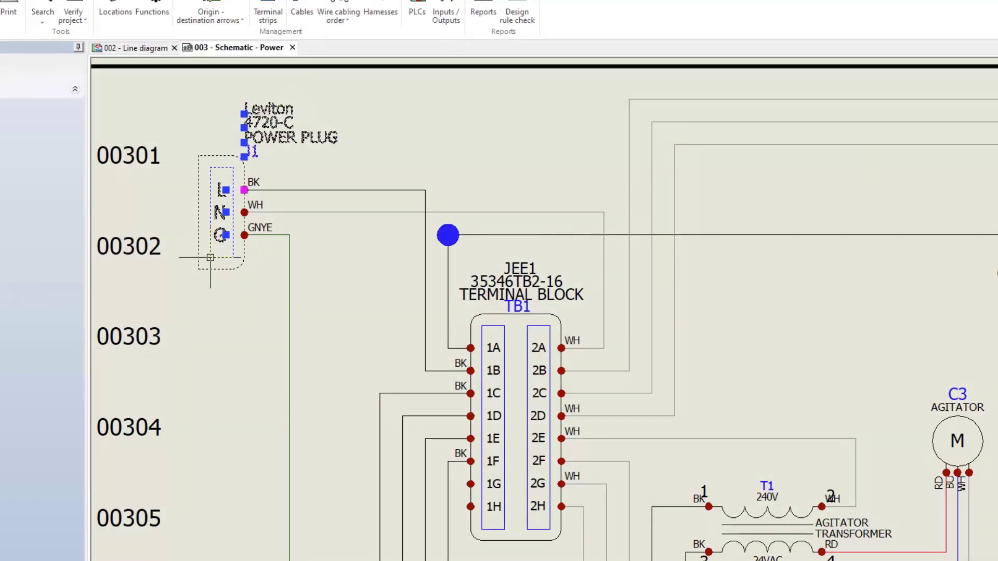
key(Delete)
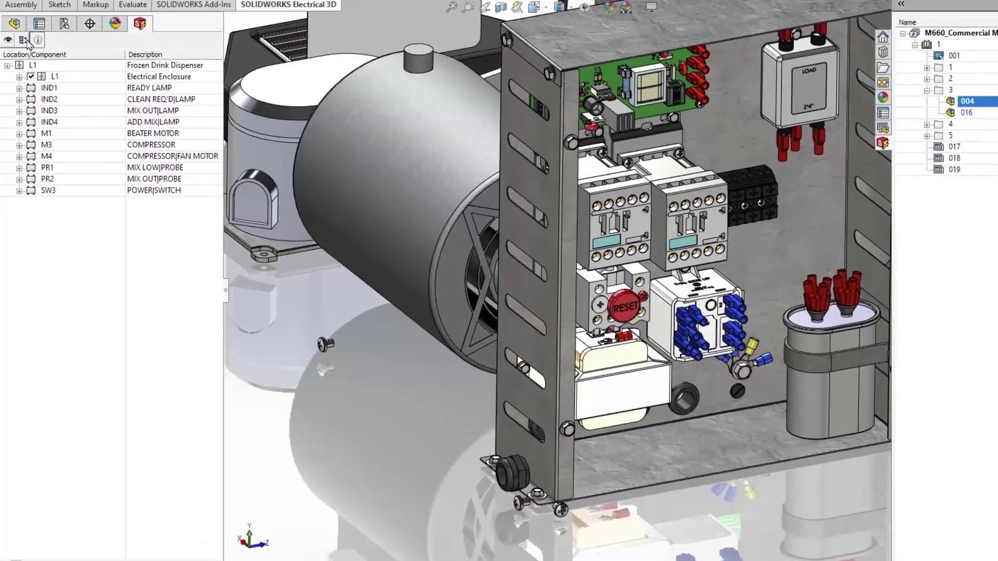
Filter the 3D component tree to unassociated components, fully expanded to sub-parts
click(21, 56)
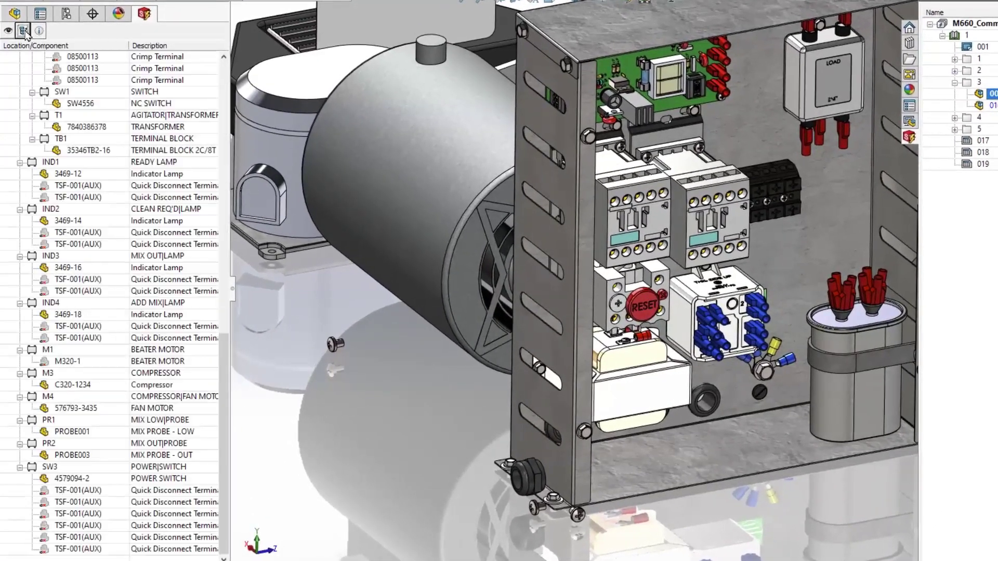
drag(225, 361, 237, 76)
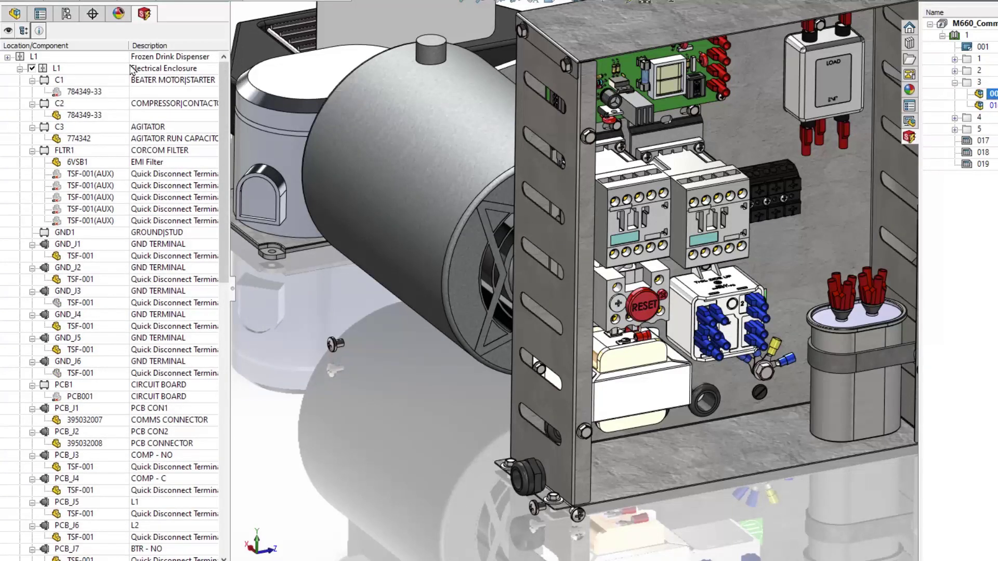
click(9, 31)
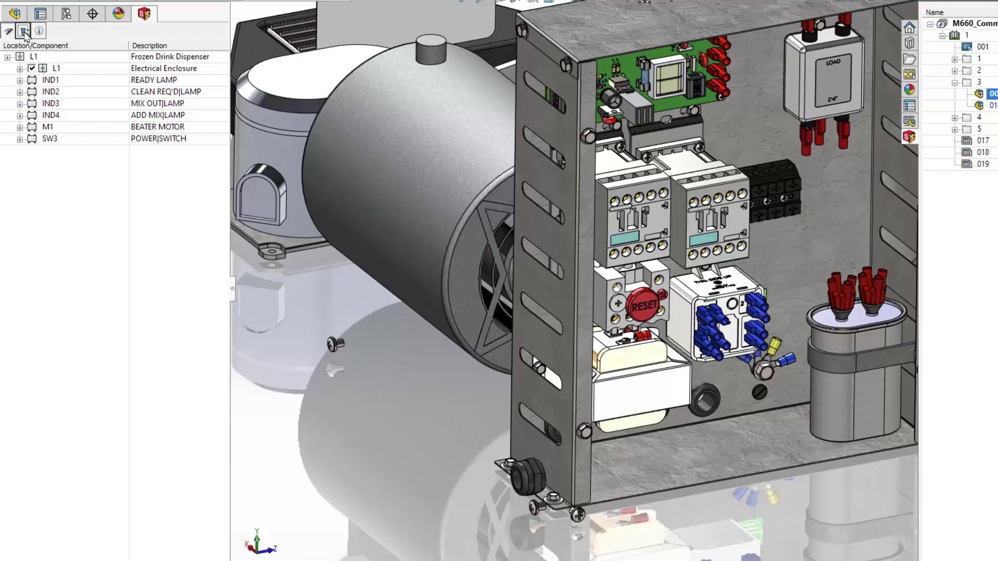
click(24, 32)
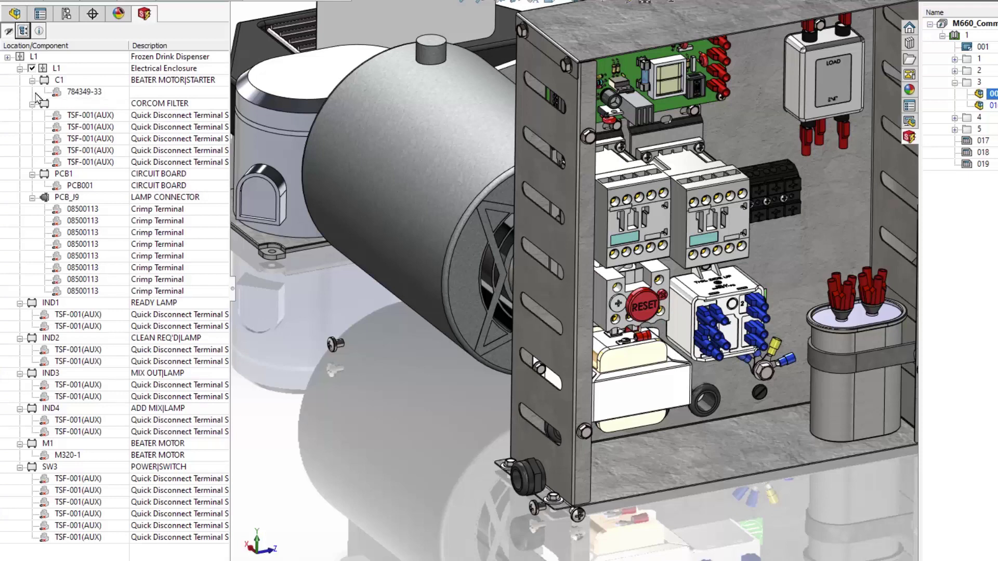
click(8, 32)
click(23, 32)
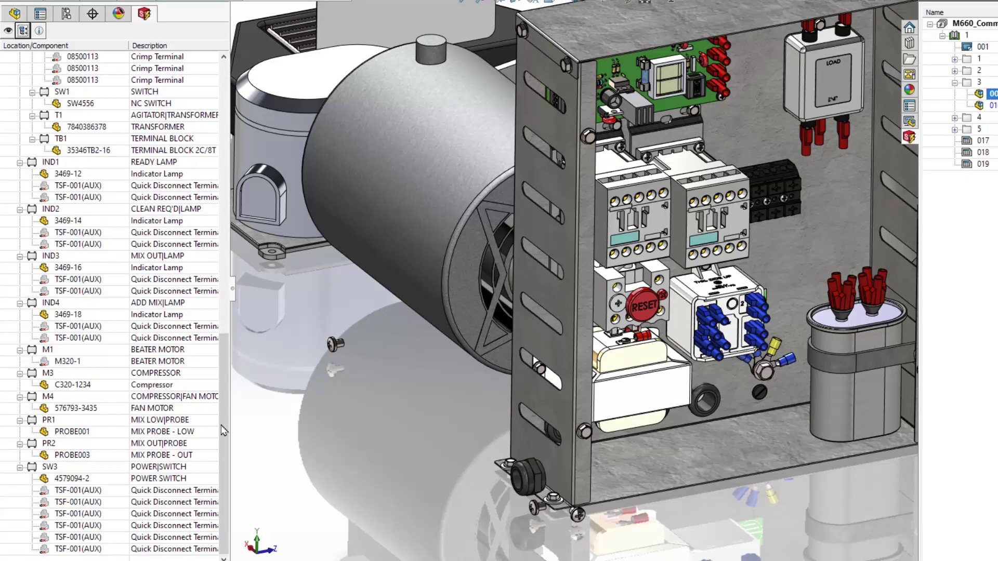
drag(224, 431, 228, 156)
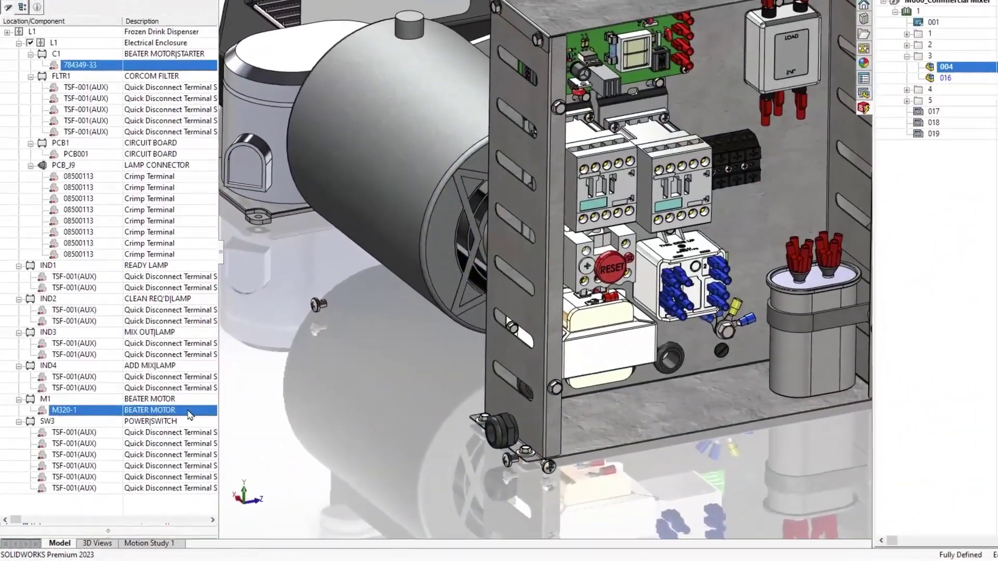
Associate C1 with the contactor's individual 3D part and M1 with the motor
right_click(169, 425)
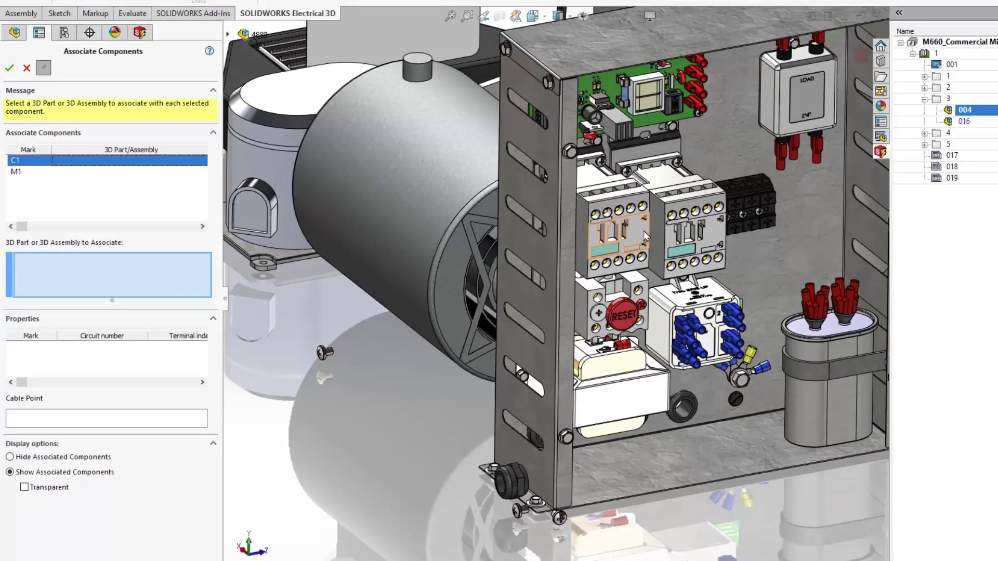
click(645, 237)
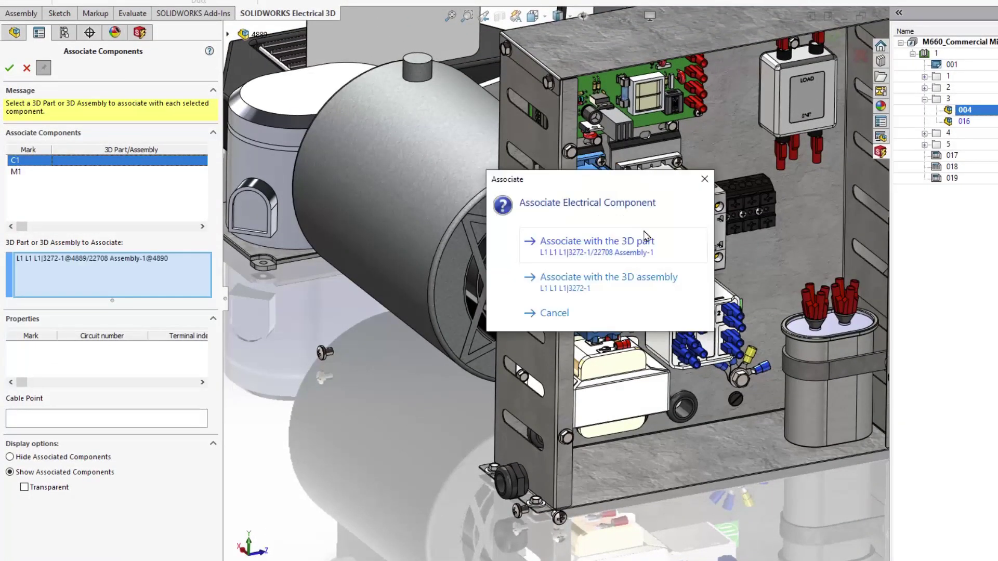
click(653, 250)
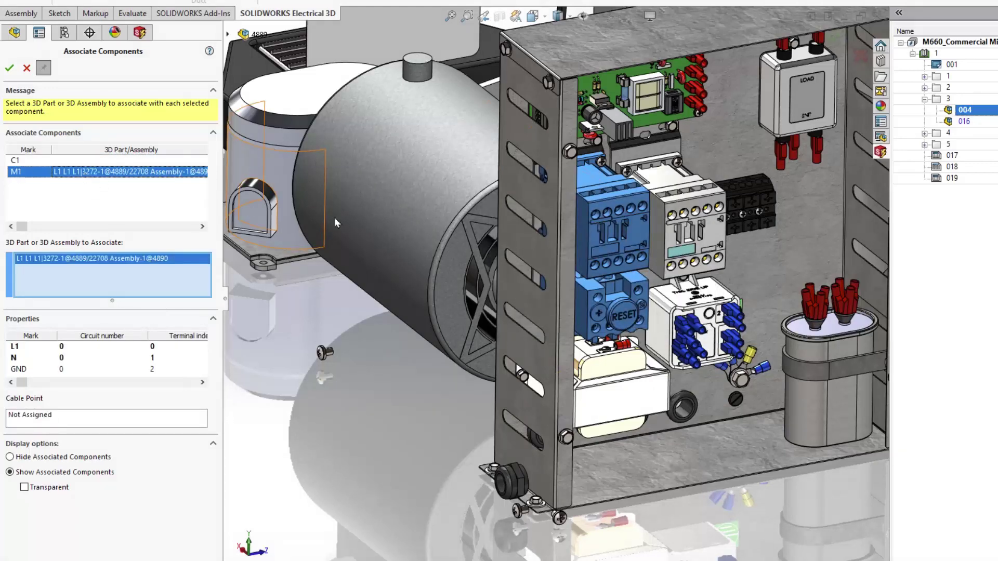
click(397, 270)
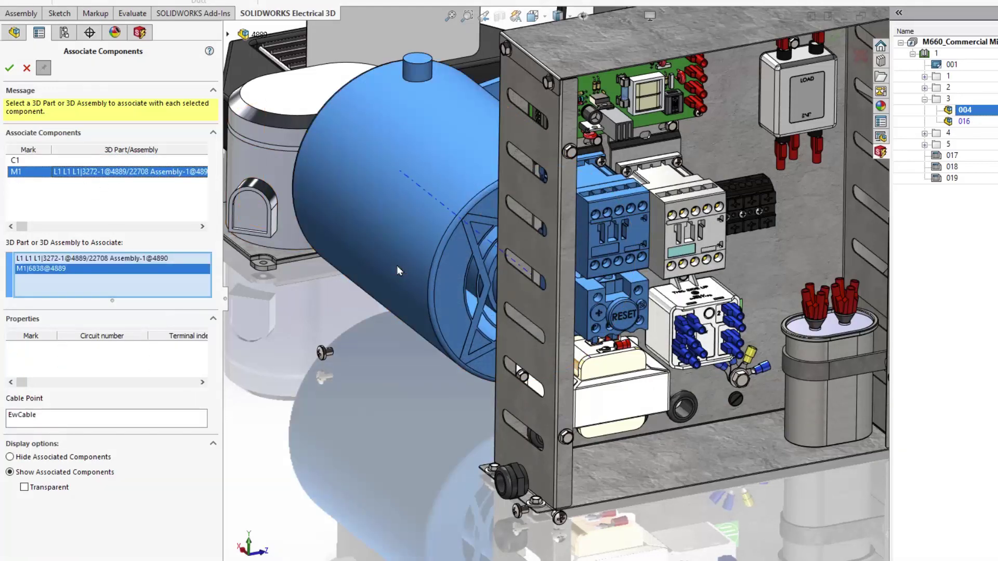
click(9, 68)
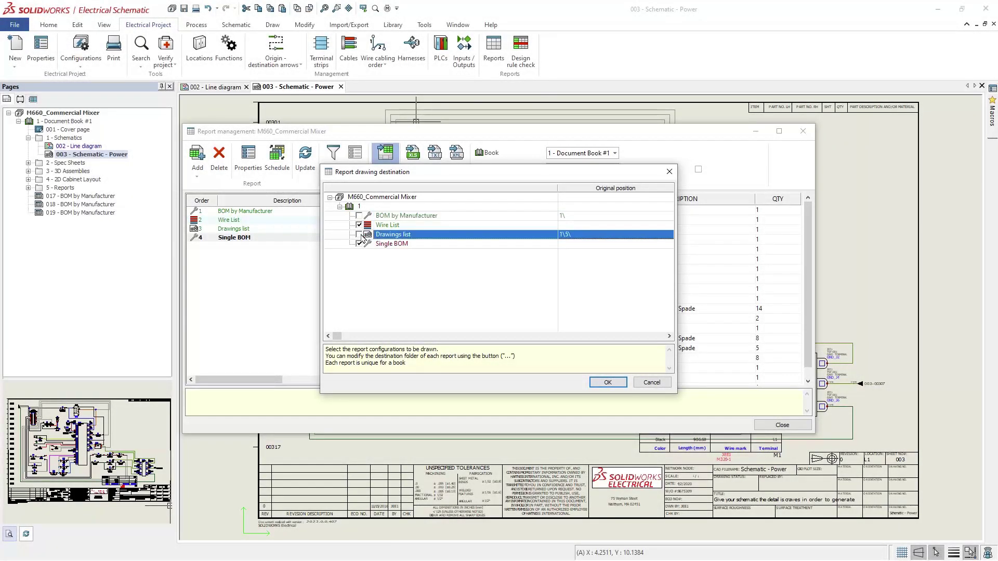
Generate the report drawings and paste the Single BOM table onto 003 - Schematic - Power
click(608, 382)
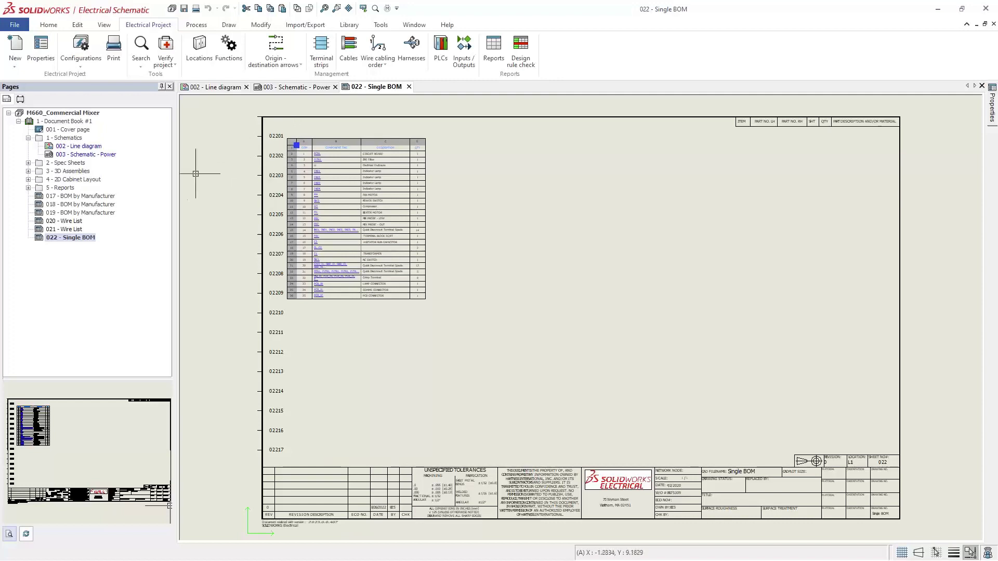
double_click(83, 155)
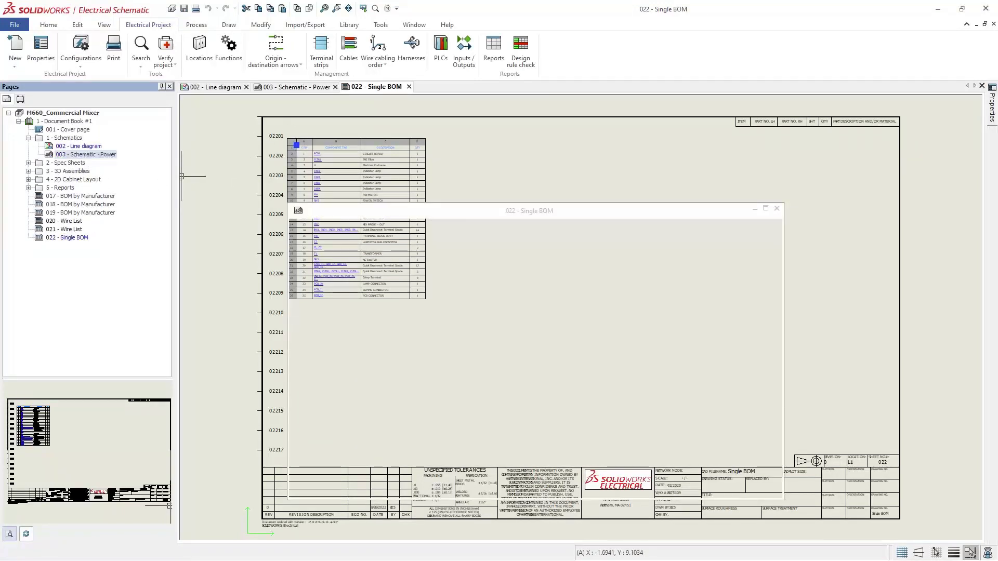
key(ctrl+v)
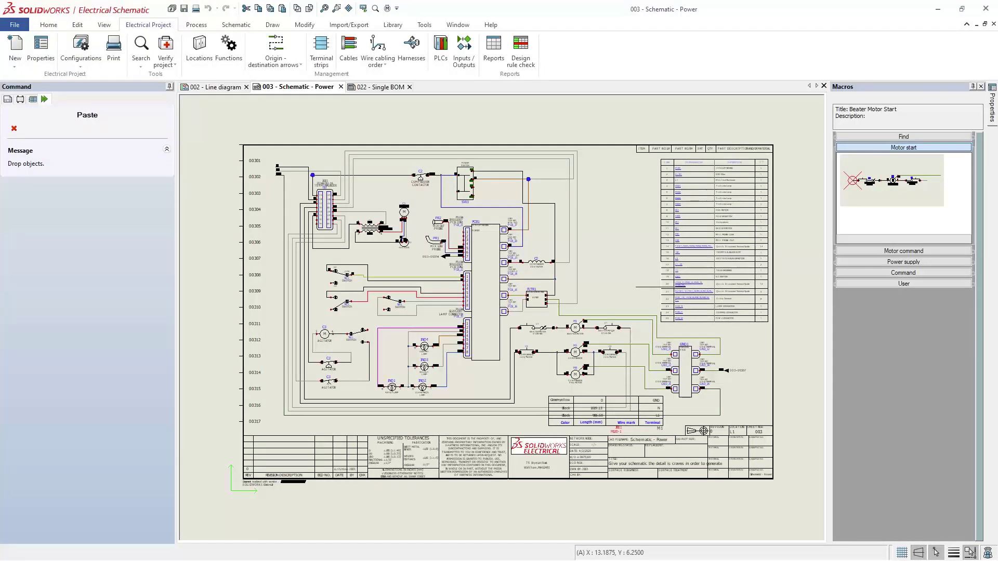
click(660, 286)
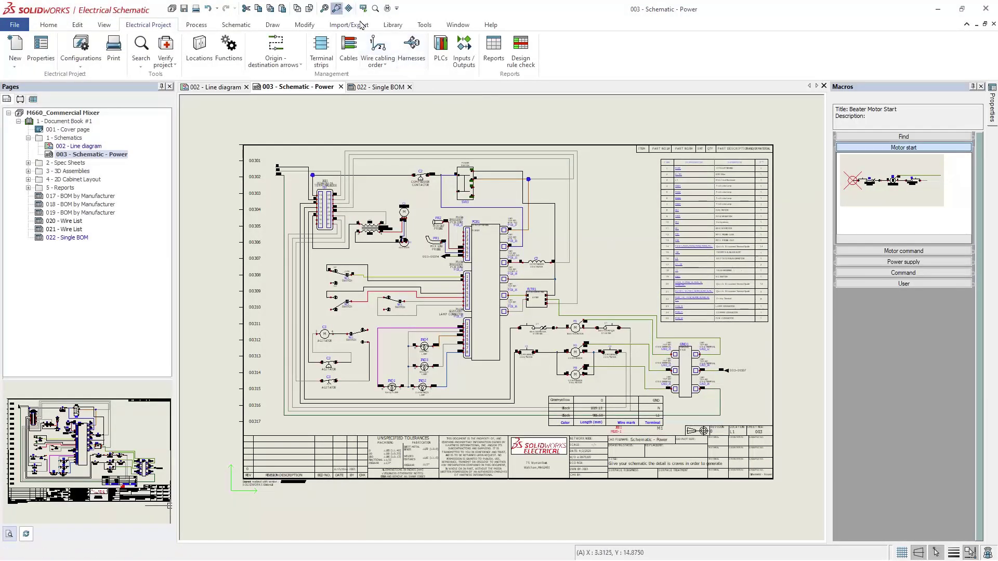
scroll(784, 336, up, 3)
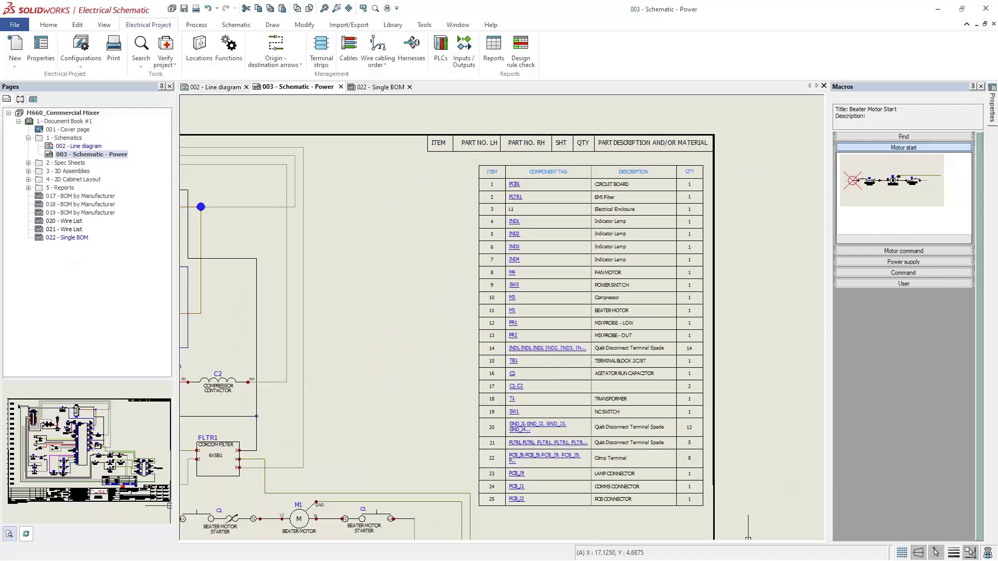
Start the Insert Image tool from the Draw tools to add mixer pictures
click(273, 25)
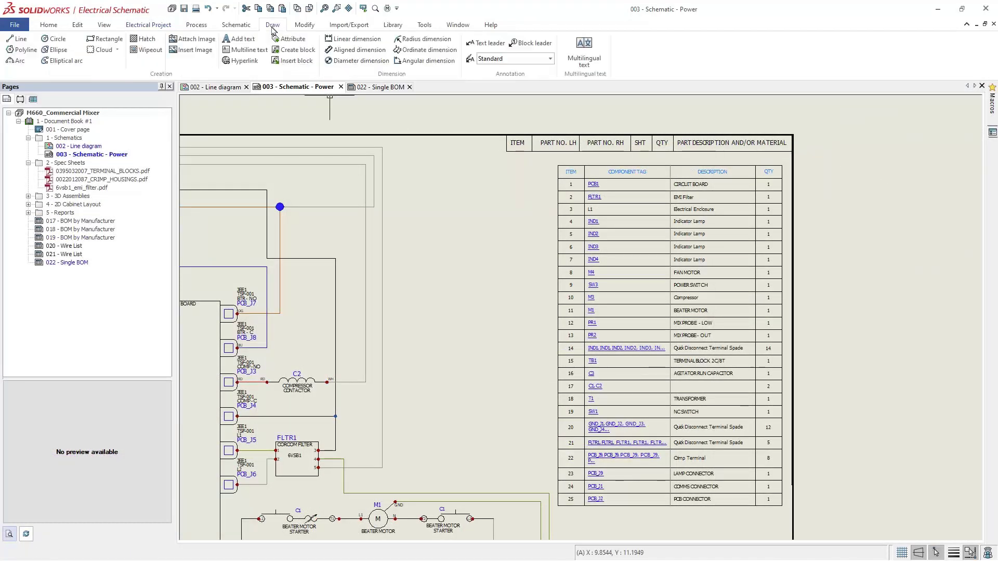
click(198, 53)
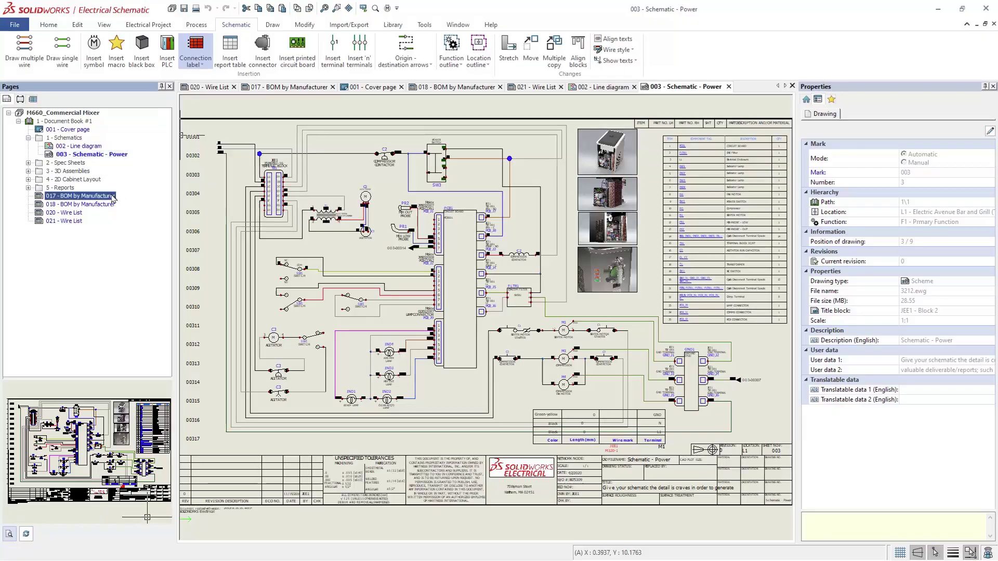
Review the 017 BOM by Manufacturer and 020 Wire List pages, then bring up Document Book #1's actions
double_click(78, 196)
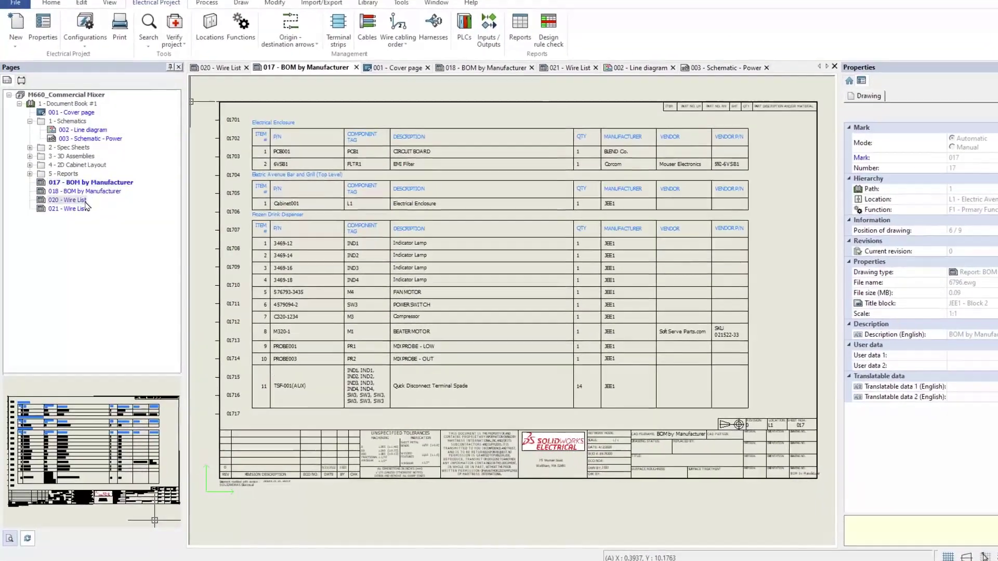
double_click(71, 200)
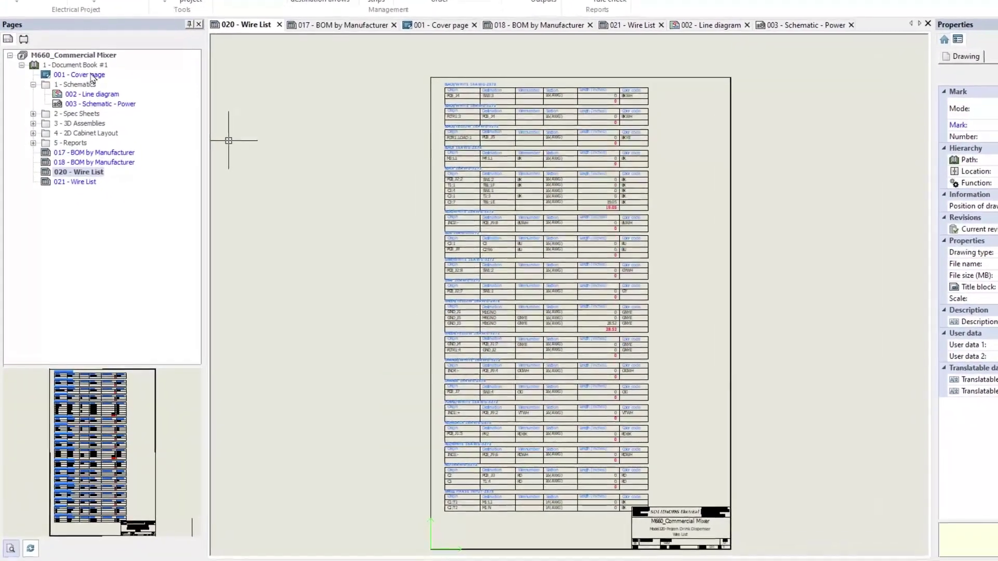
right_click(90, 67)
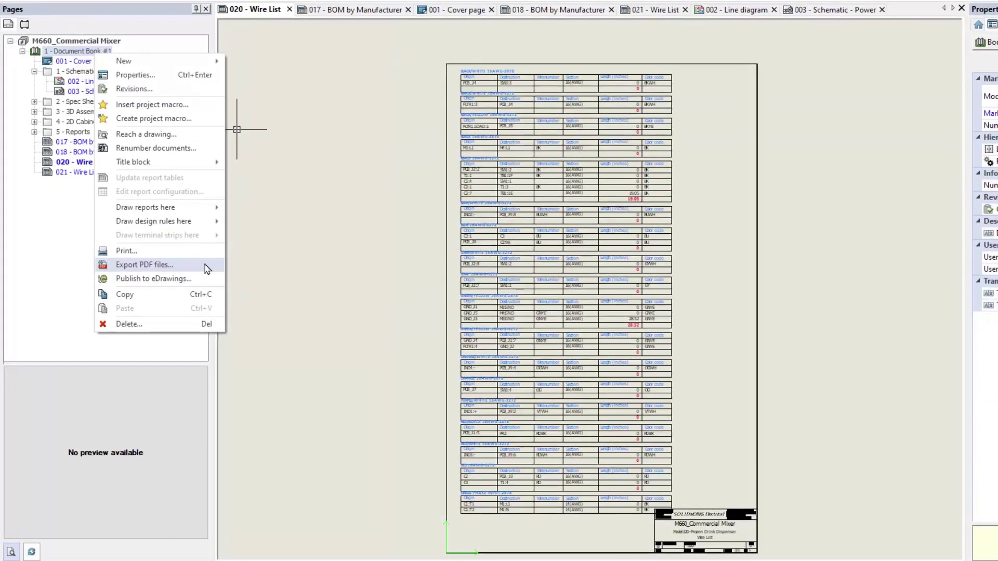